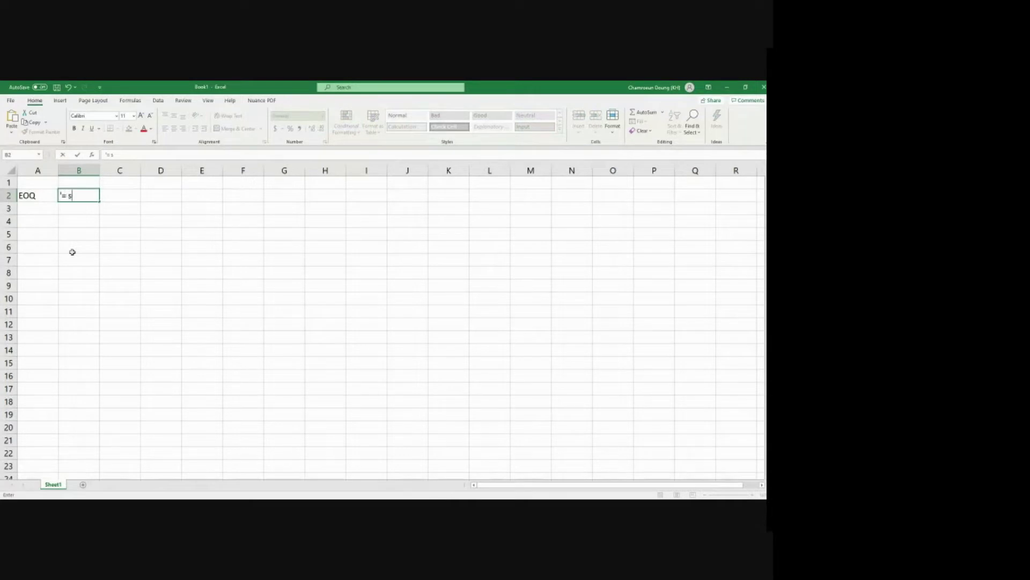
# Complete the text in B2 so it reads "= square root of 2 x Co x D/ Ch".
pyautogui.write('quare root of 2x')
pyautogui.press('BackSpace')
pyautogui.write('x')
pyautogui.press('BackSpace')
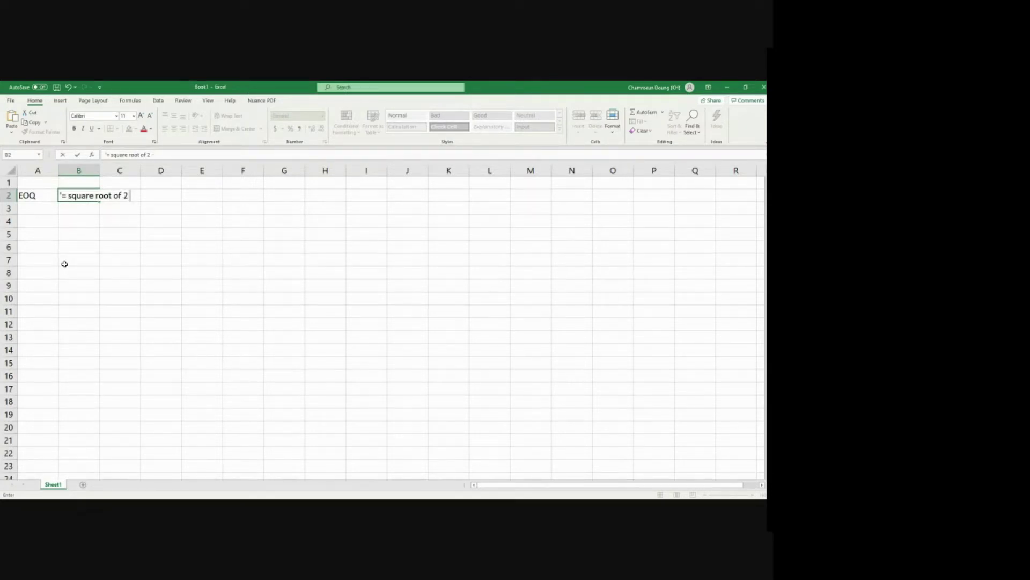
pyautogui.write('x Co')
pyautogui.write('x D/ CH')
pyautogui.press('BackSpace')
pyautogui.write('h')
pyautogui.press('Return')
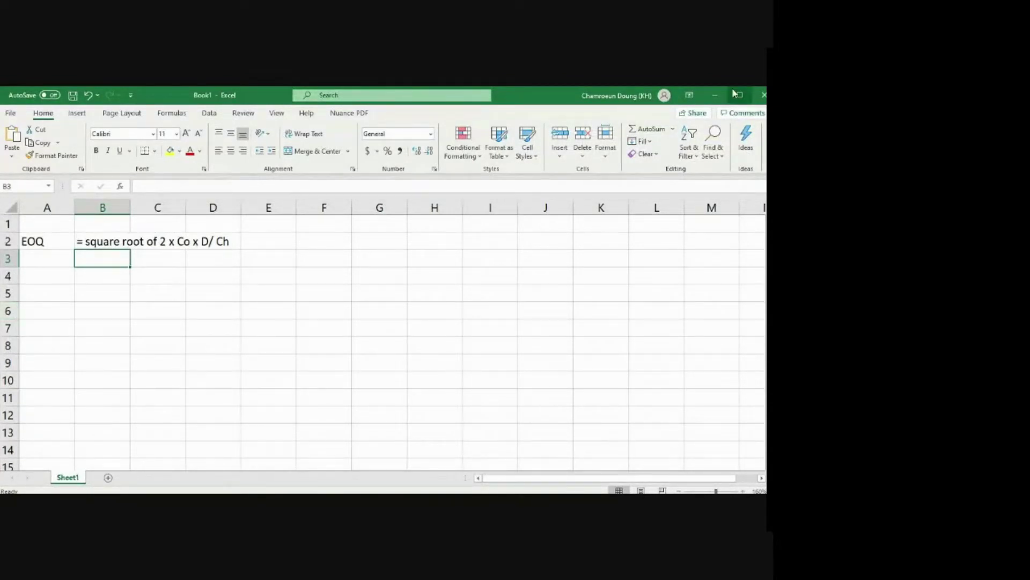
# Enter the label Co in cell A4 and its value 32 in cell B4.
pyautogui.doubleClick(535, 98)
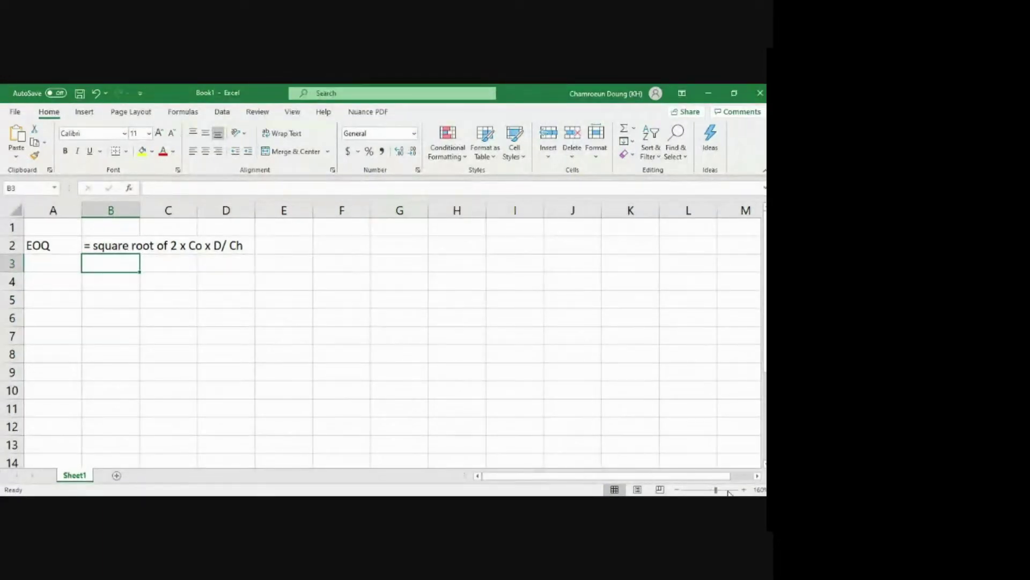
pyautogui.click(744, 489)
pyautogui.click(744, 489)
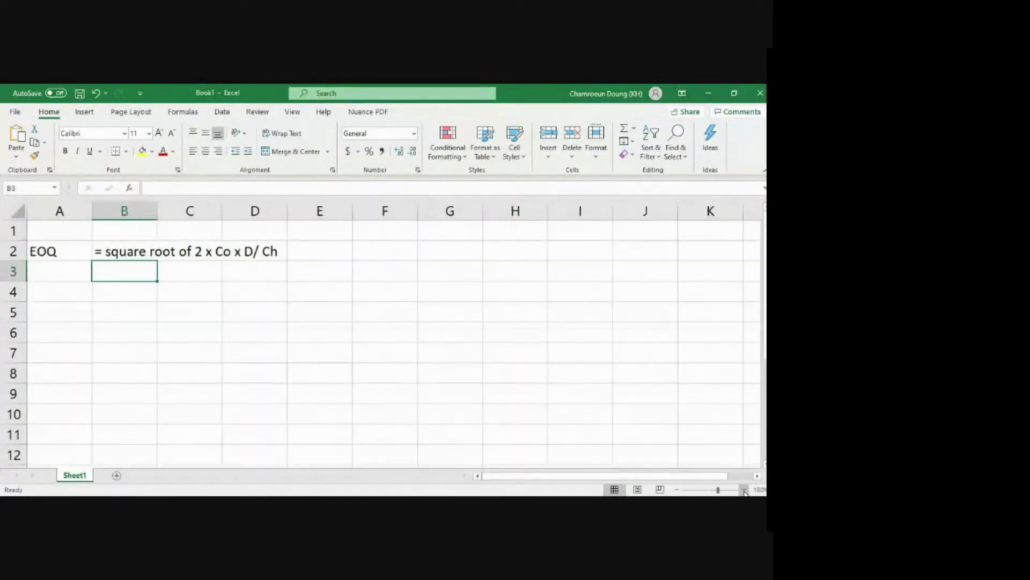
pyautogui.click(125, 290)
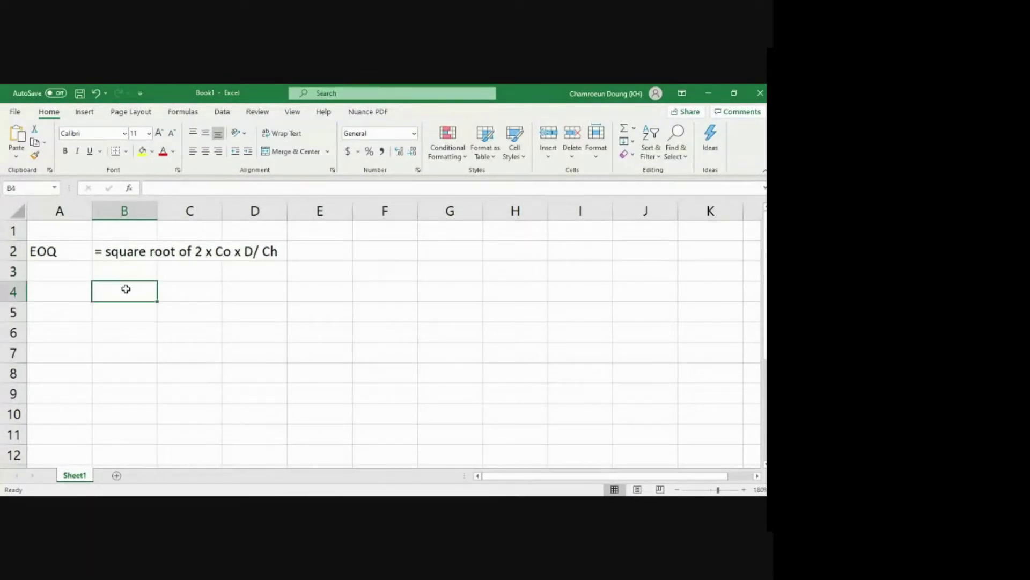
pyautogui.press('Left')
pyautogui.click(126, 289)
pyautogui.write('C')
pyautogui.press('Escape')
pyautogui.press('Left')
pyautogui.write('Co')
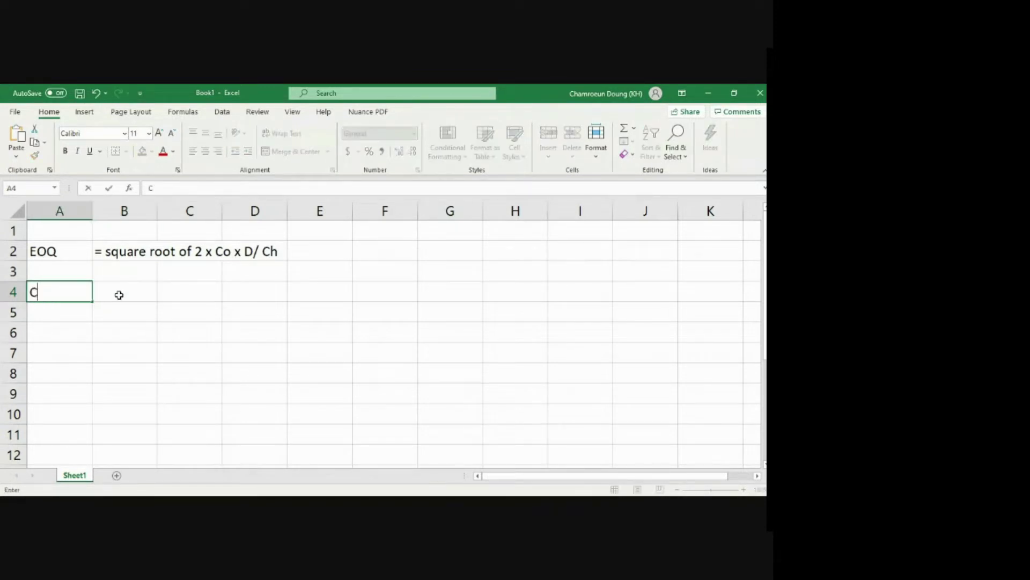
pyautogui.click(119, 295)
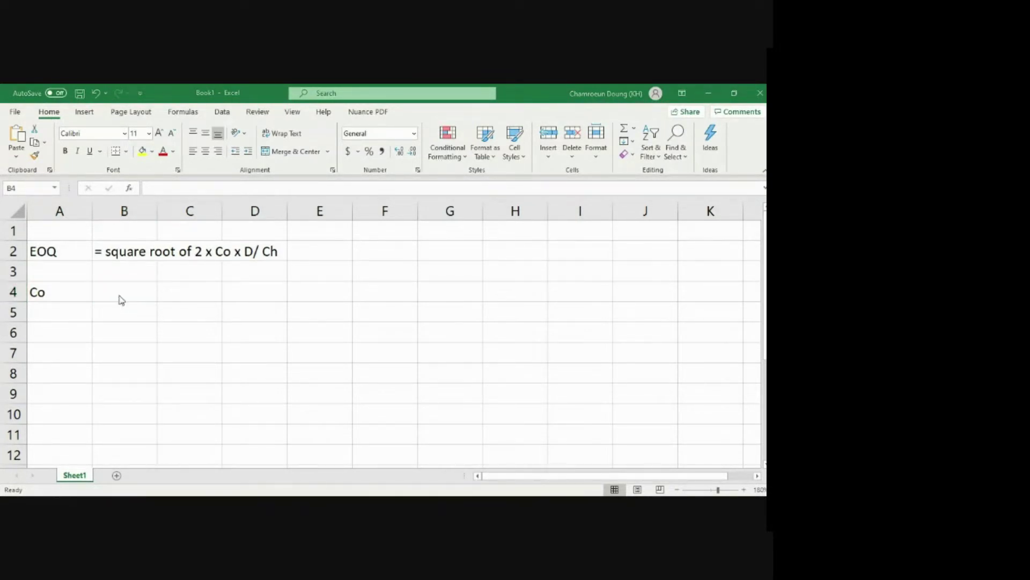
pyautogui.click(119, 295)
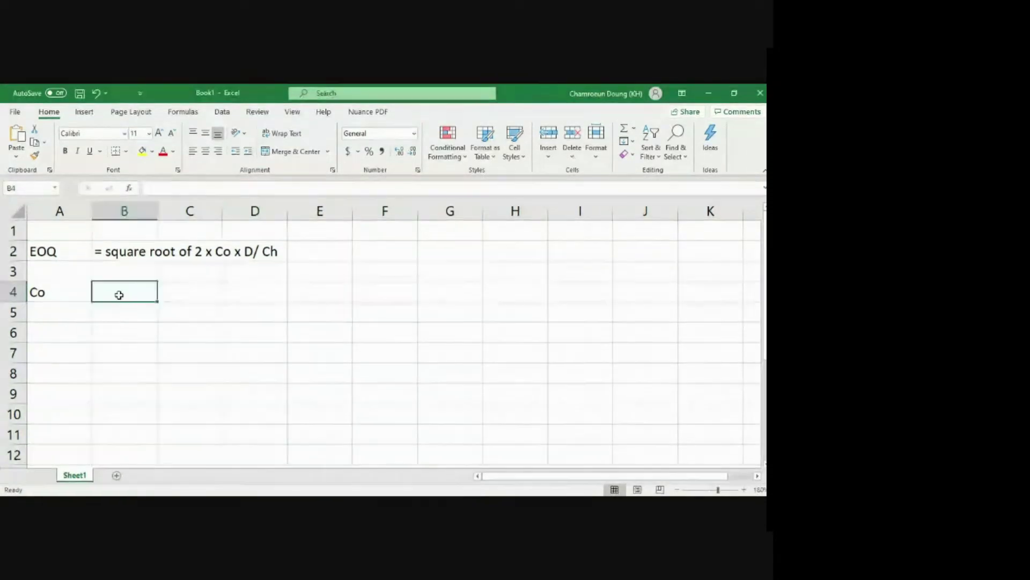
pyautogui.write('32')
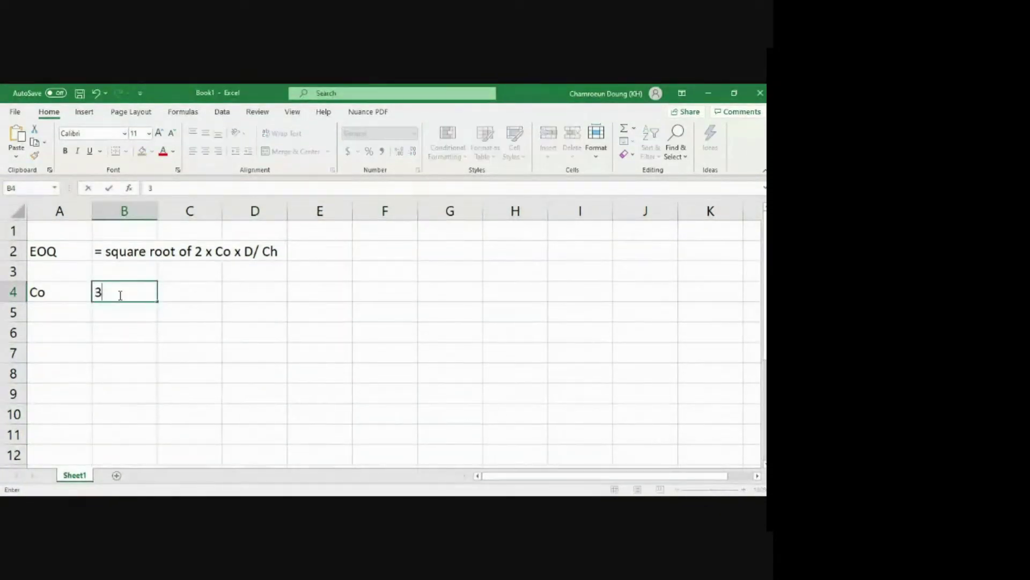
pyautogui.press('Return')
# Enter the label Ch in cell A5 and its value 6.4 in cell B5.
pyautogui.press('Left')
pyautogui.write('Ch')
pyautogui.press('BackSpace')
pyautogui.press('BackSpace')
pyautogui.write('Ch')
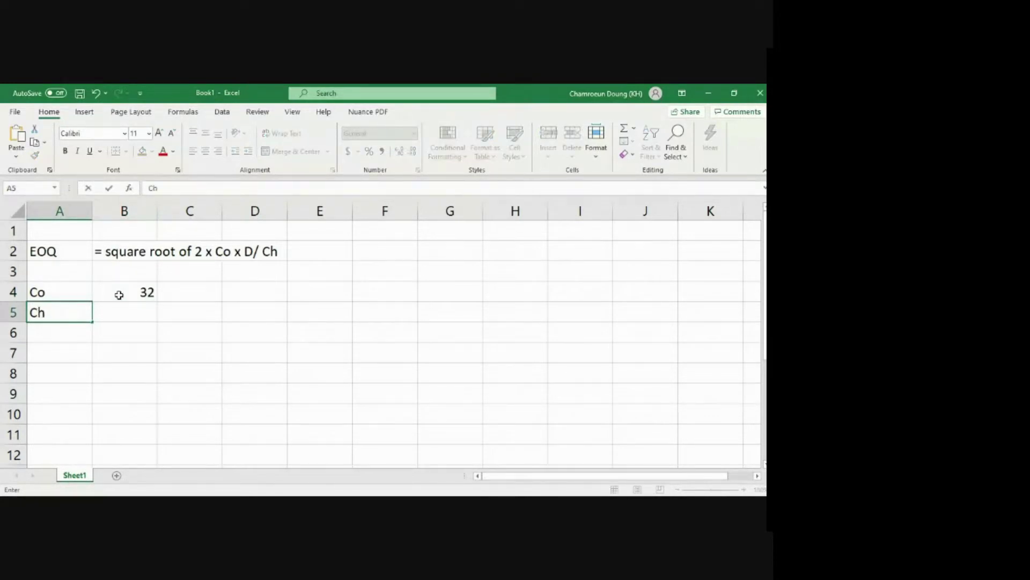
pyautogui.press('Tab')
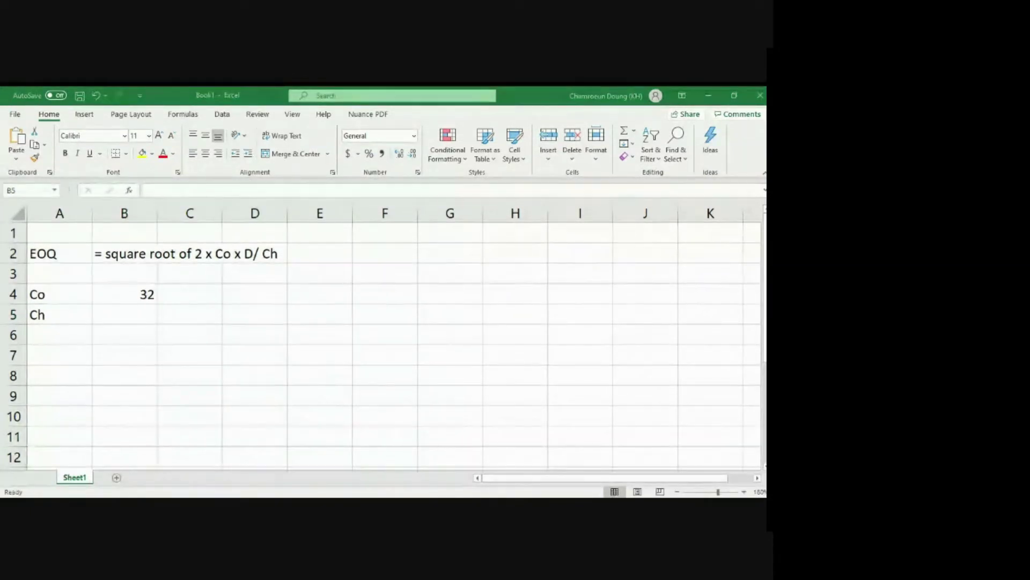
pyautogui.write('6.4')
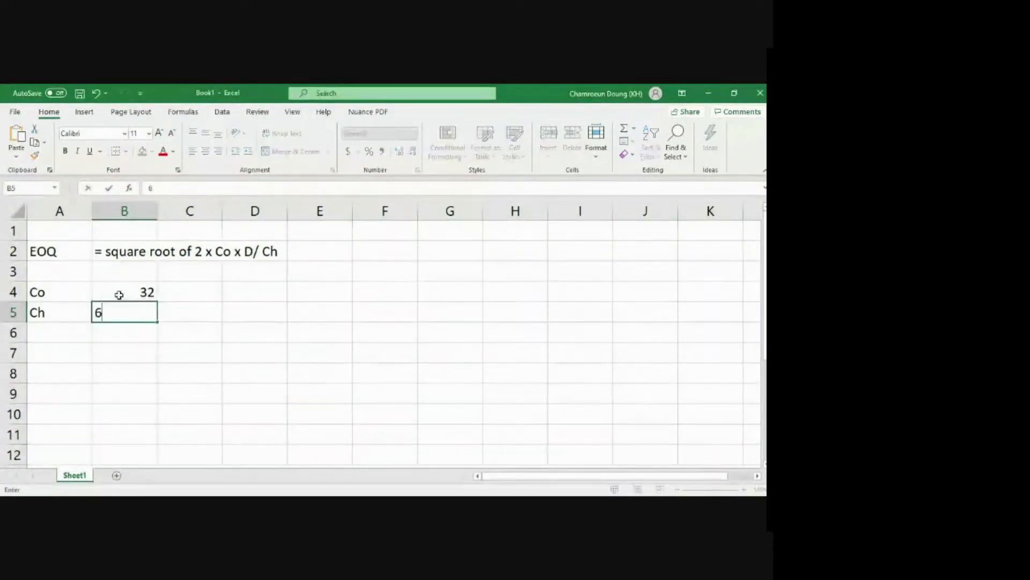
pyautogui.press('Return')
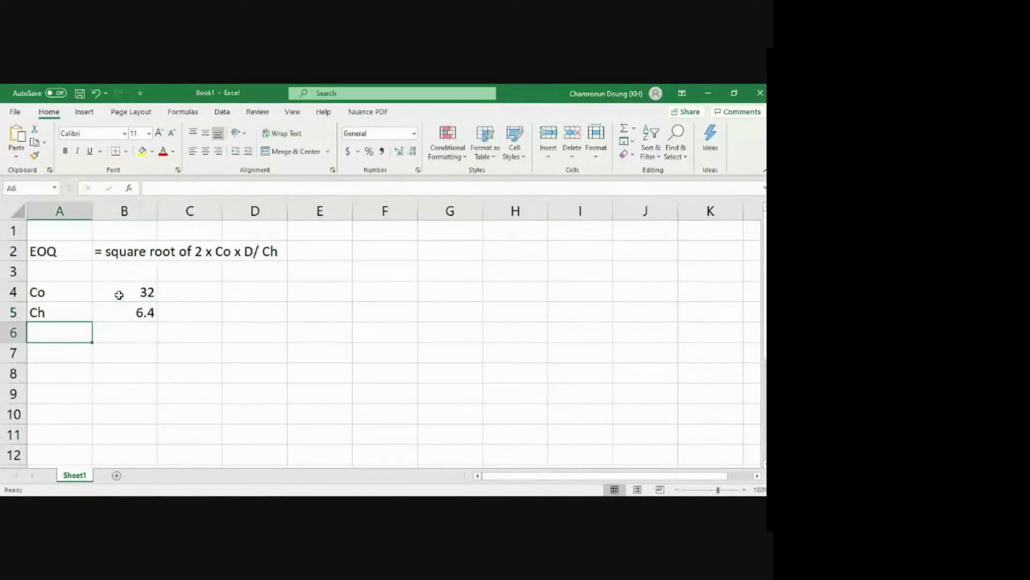
# Enter the label D in cell A6 with its value 25000 in cell B6, and return to cell B3.
pyautogui.write('D')
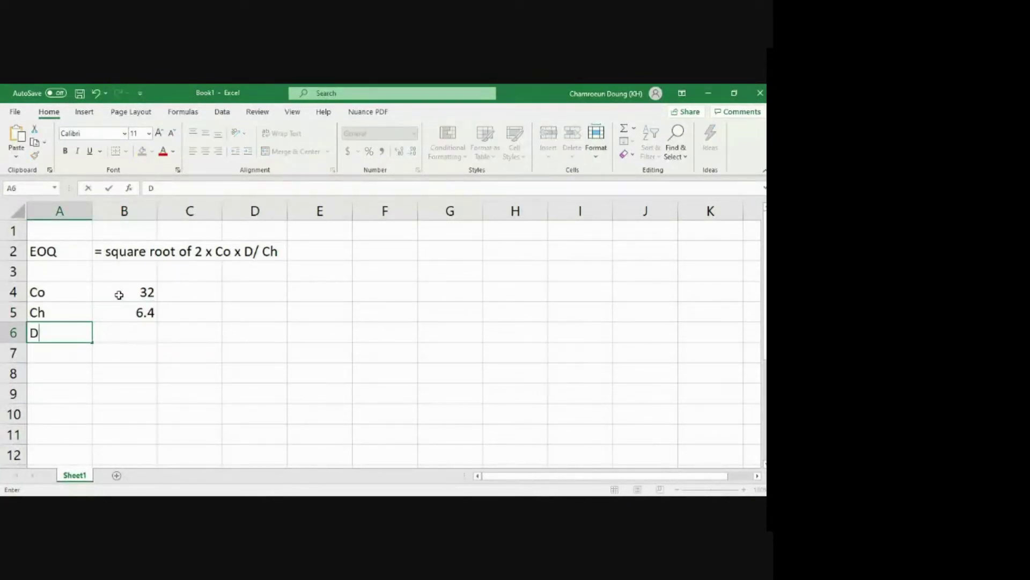
pyautogui.press('Tab')
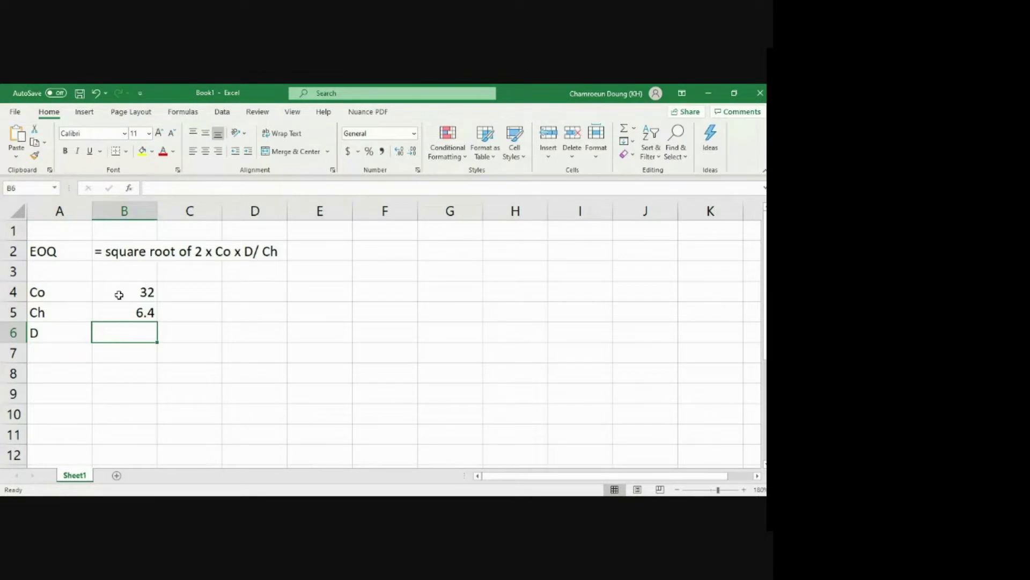
pyautogui.write('25000')
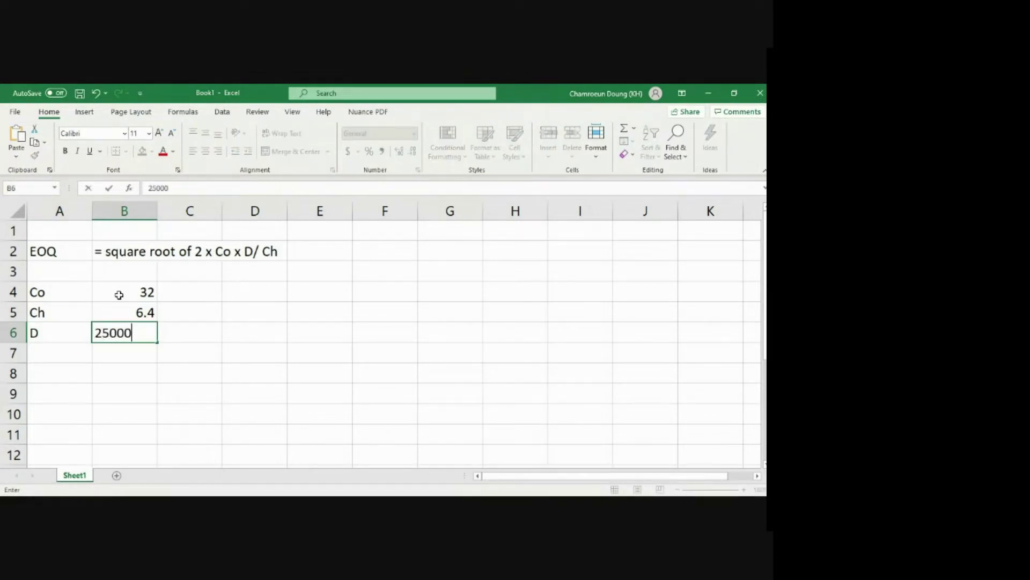
pyautogui.press('Return')
pyautogui.press('Up')
pyautogui.press('Down')
pyautogui.press('Left')
pyautogui.press('Right')
pyautogui.click(119, 295)
pyautogui.press('Up')
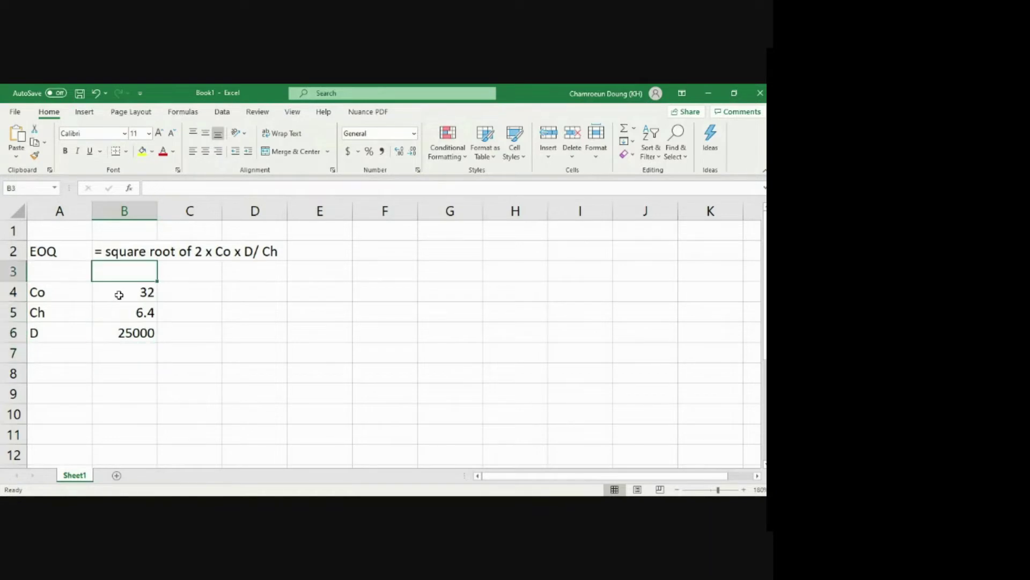
pyautogui.write("'=")
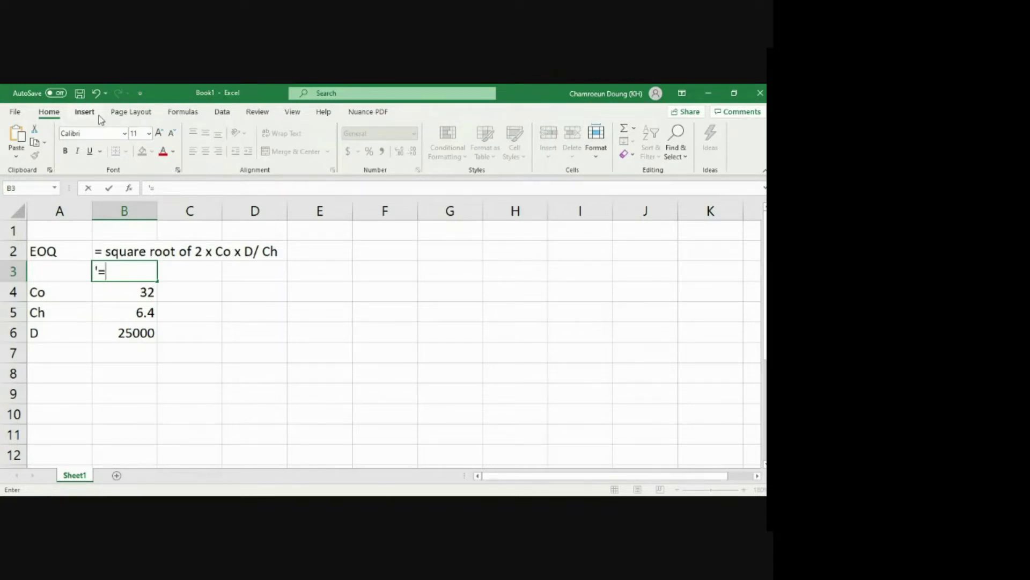
pyautogui.click(190, 116)
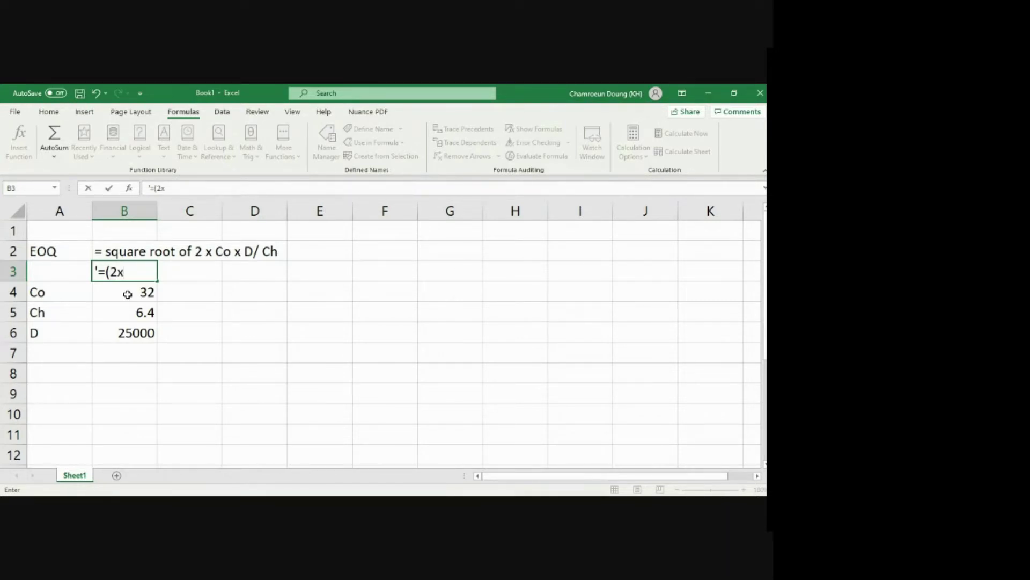
pyautogui.write('*')
pyautogui.press('BackSpace')
pyautogui.press('BackSpace')
pyautogui.press('BackSpace')
pyautogui.press('BackSpace')
pyautogui.press('BackSpace')
pyautogui.write(']')
pyautogui.press('BackSpace')
# Write the calculation =2*32*25000/6.4 in cell B3, below the EOQ formula text.
pyautogui.write('=')
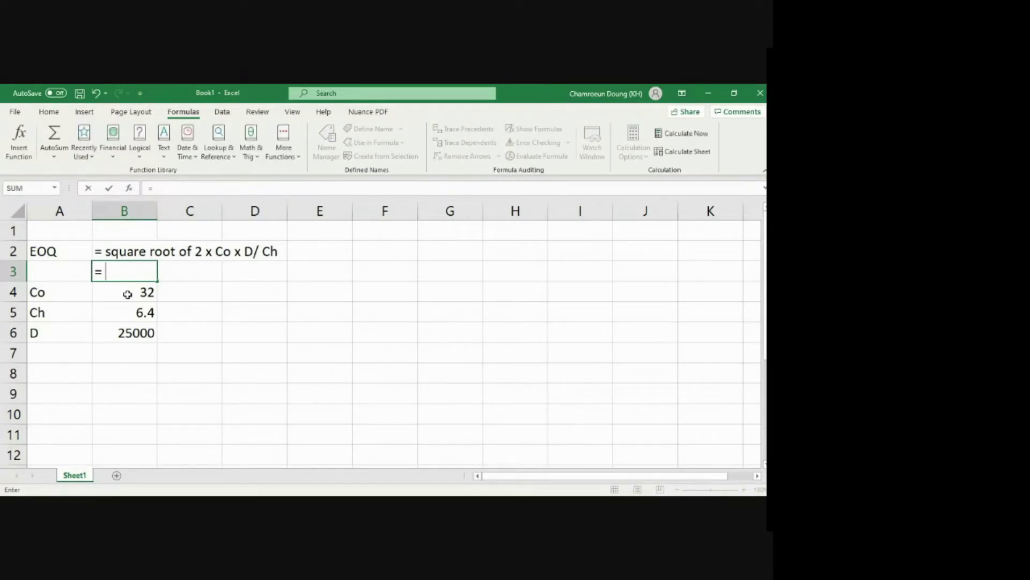
pyautogui.write('2*32*250')
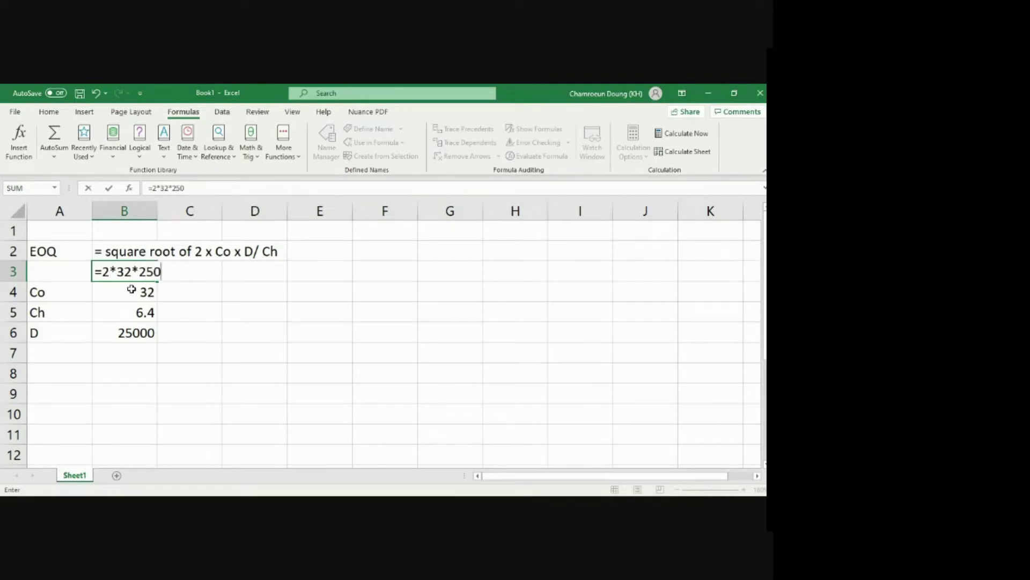
pyautogui.write('00/6.4')
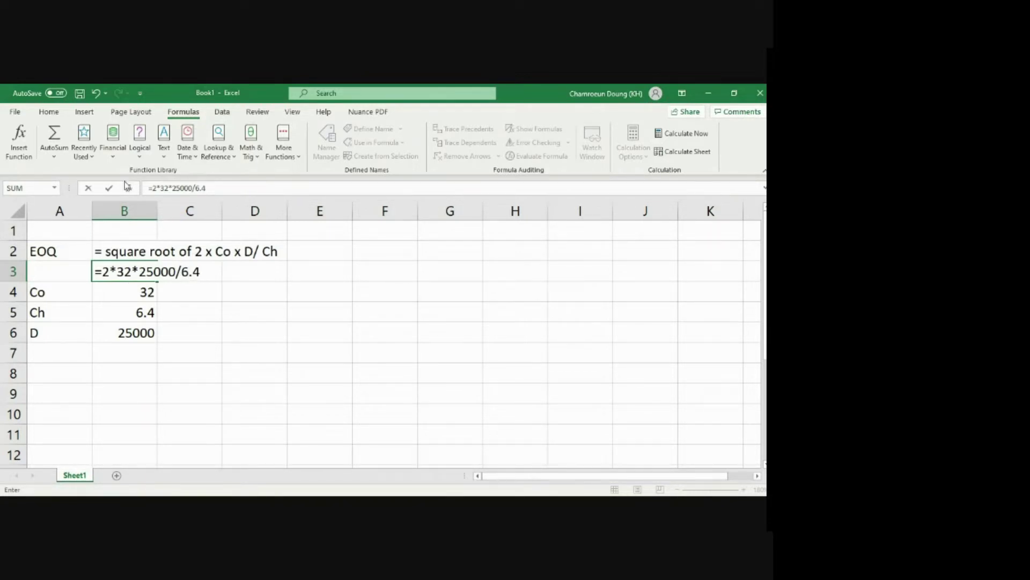
# Try to add the square root function in front of the calculation in cell B3.
pyautogui.click(153, 187)
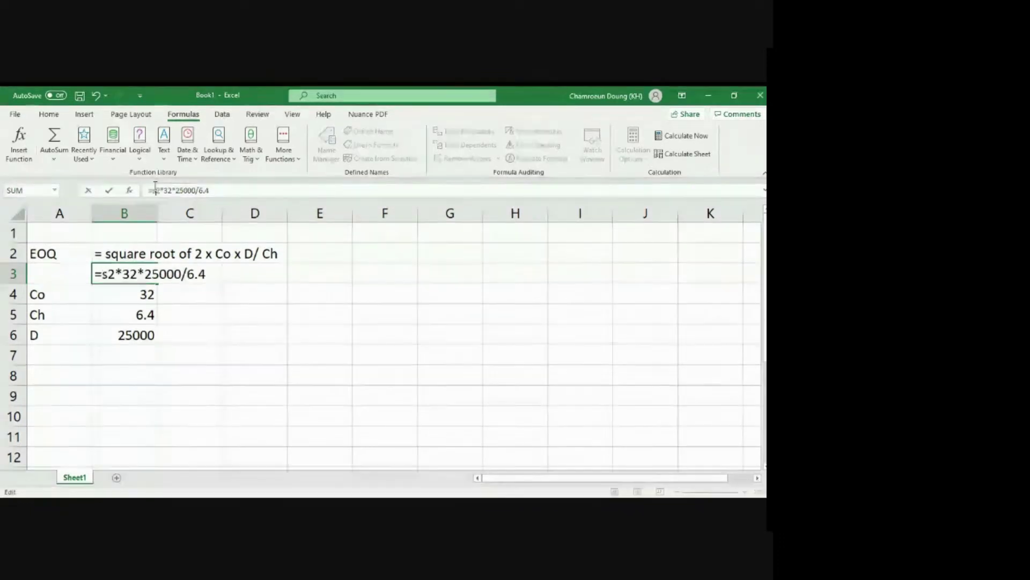
pyautogui.write('sqrt')
pyautogui.press('BackSpace')
pyautogui.press('BackSpace')
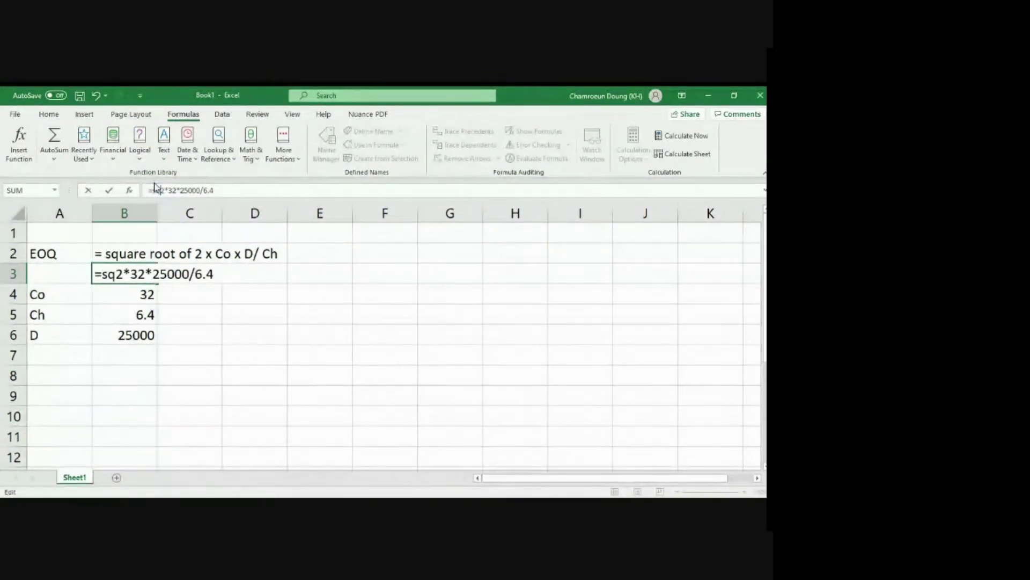
pyautogui.write('rt')
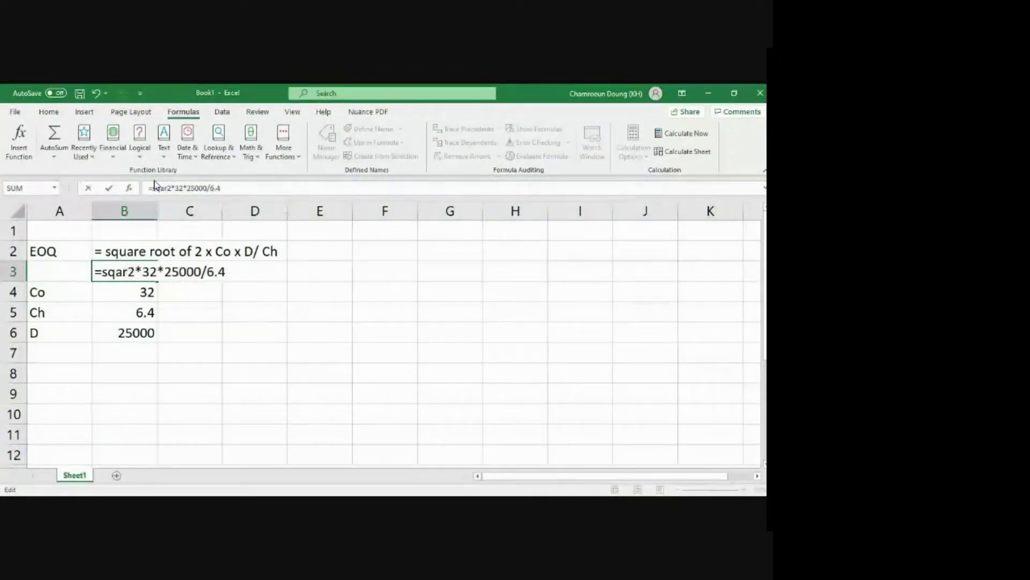
pyautogui.press('BackSpace')
pyautogui.press('BackSpace')
pyautogui.press('Return')
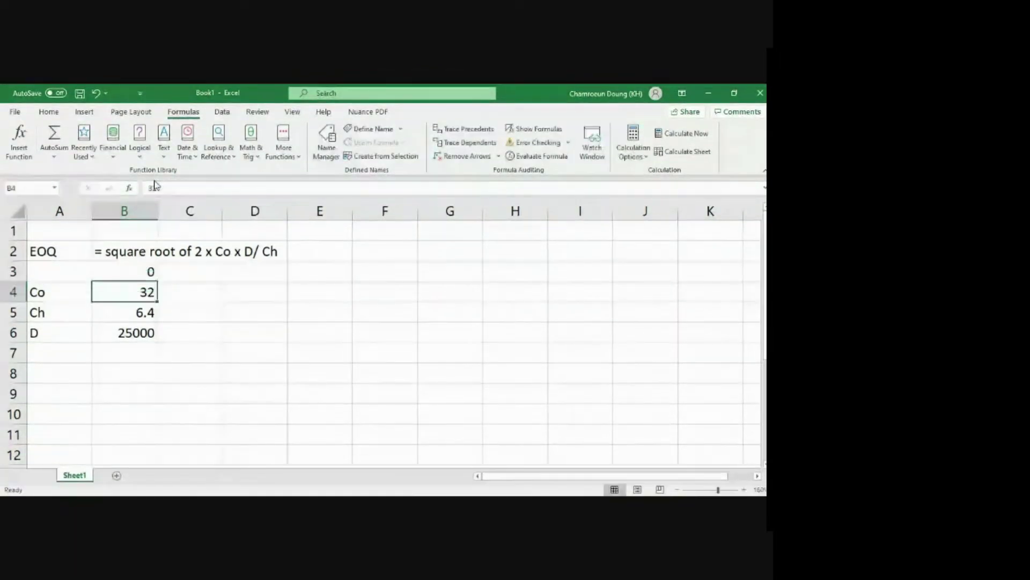
# Correct the formula in cell B3 to =SQRT(2*32*25000/6.4) and review it.
pyautogui.press('Up')
pyautogui.press('F2')
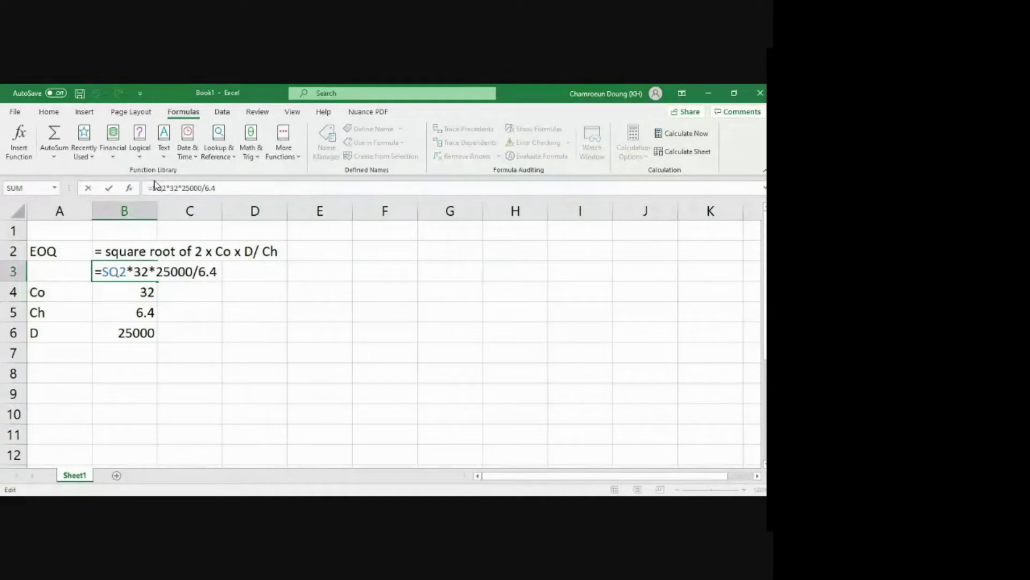
pyautogui.click(120, 271)
pyautogui.write('a')
pyautogui.press('Left')
pyautogui.press('BackSpace')
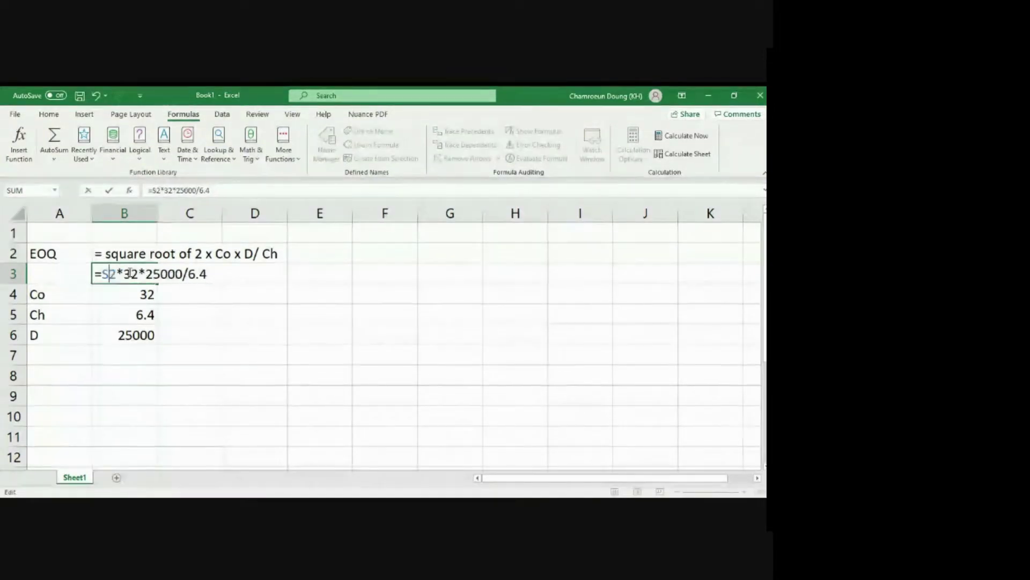
pyautogui.press('BackSpace')
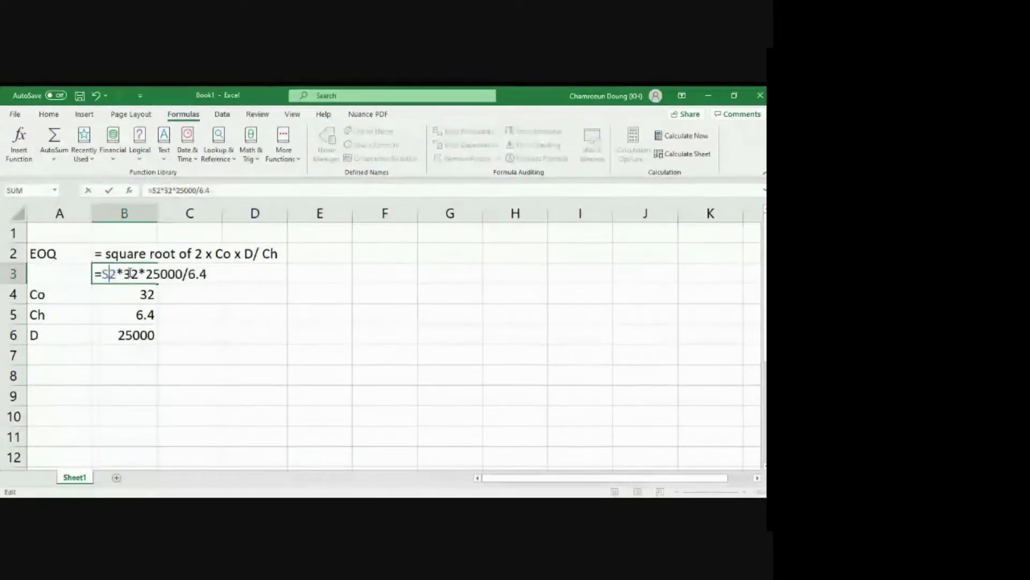
pyautogui.write('q')
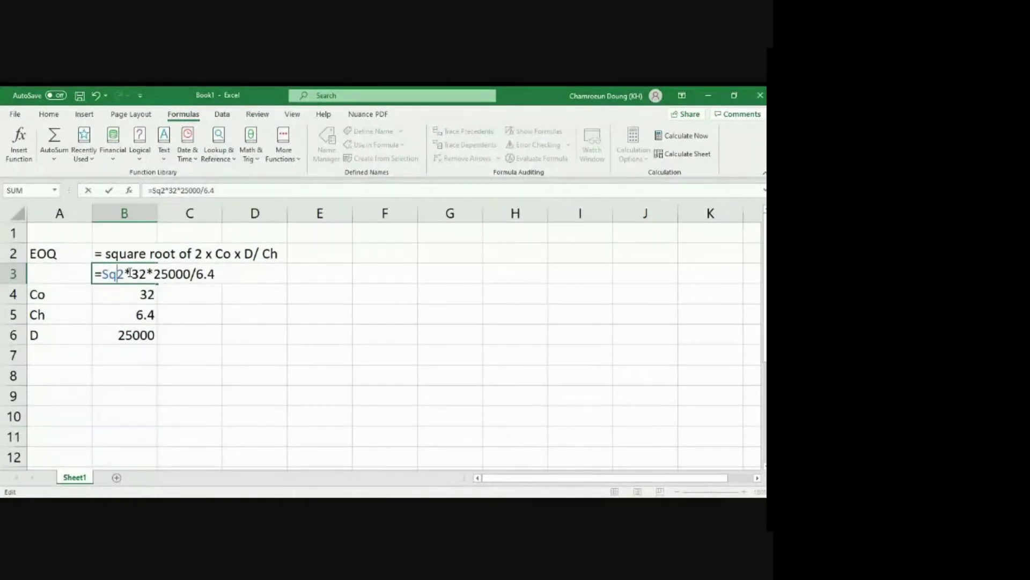
pyautogui.press('Tab')
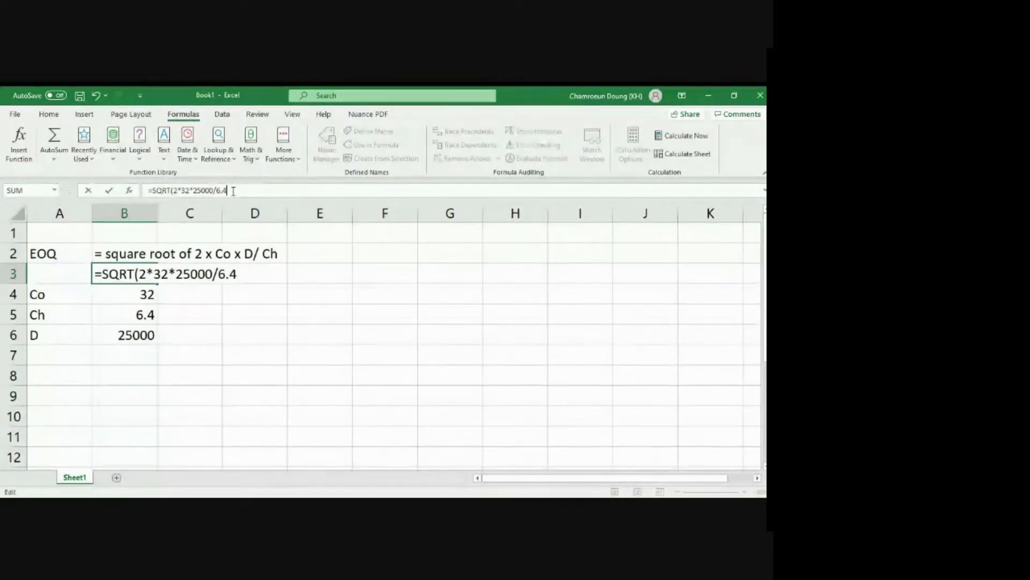
pyautogui.press('Return')
pyautogui.press('Up')
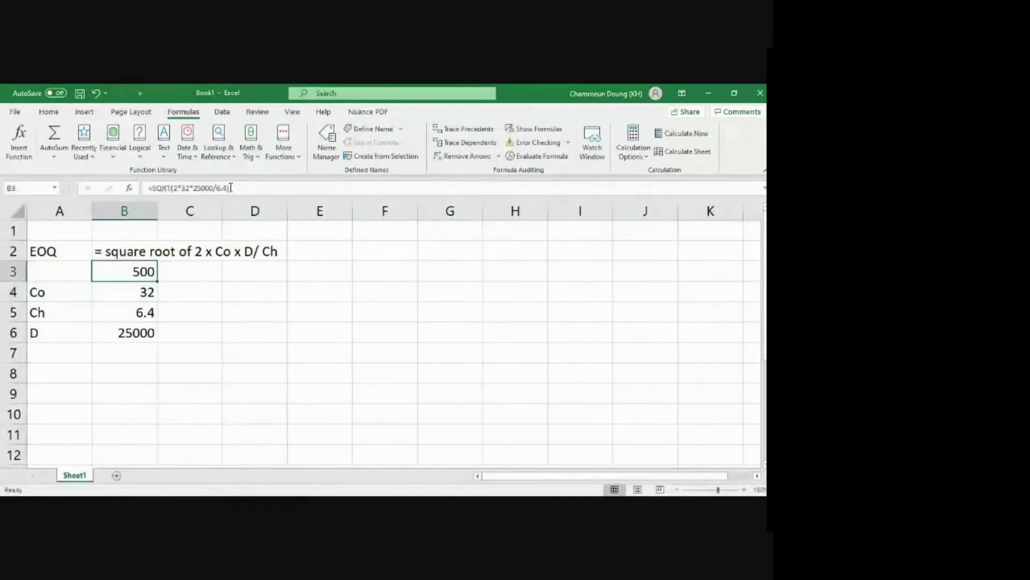
pyautogui.press('F2')
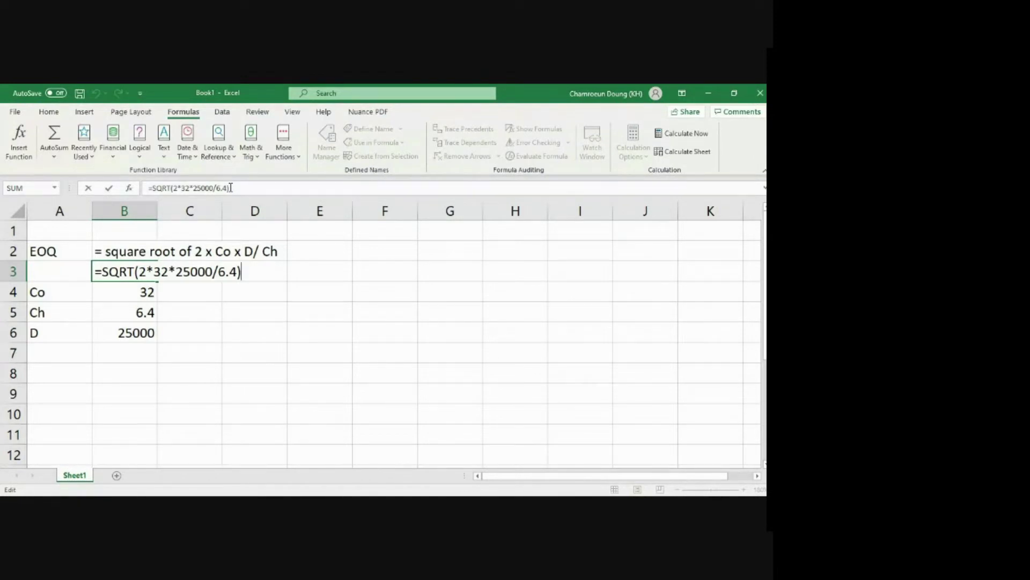
pyautogui.hotkey('ctrl', 'Return')
pyautogui.press('Up')
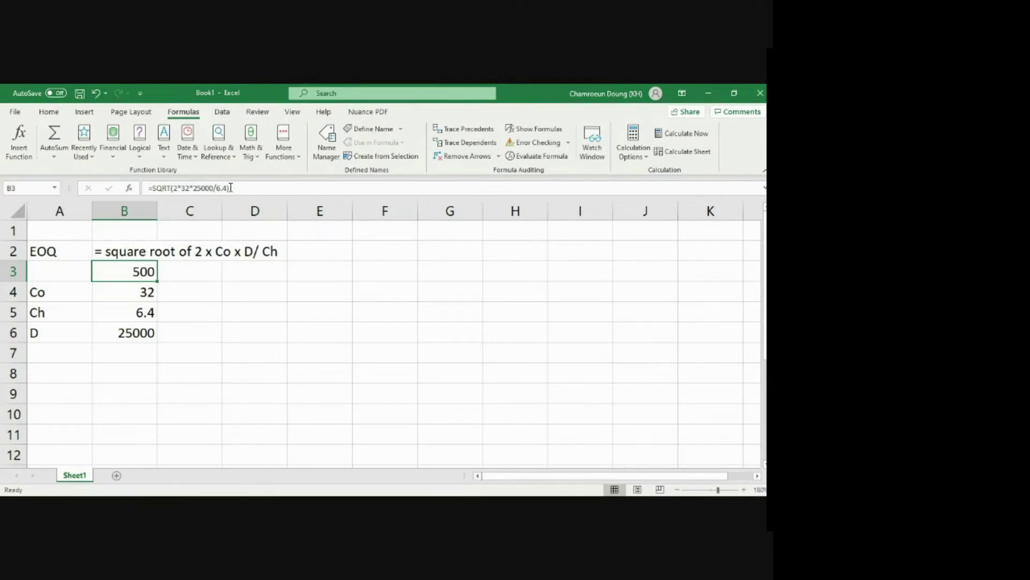
# Enter the label "units" in cell C3, beside the calculated EOQ.
pyautogui.press('Right')
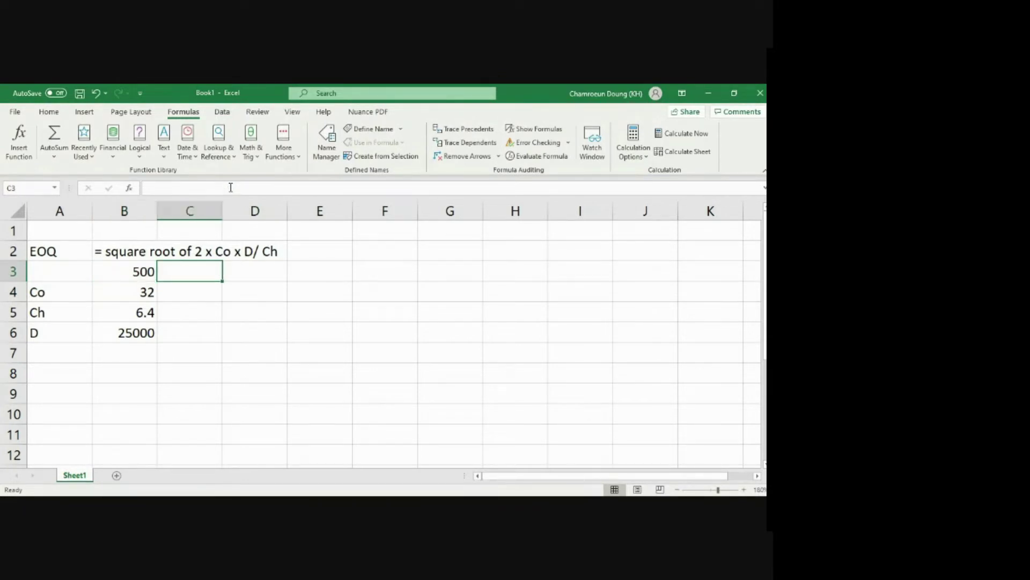
pyautogui.write('units')
pyautogui.press('Return')
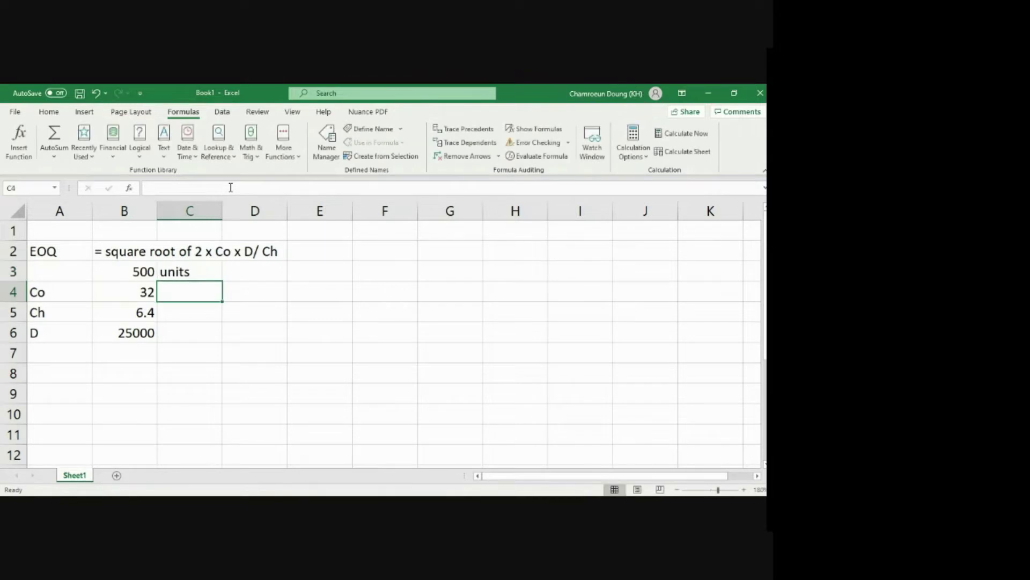